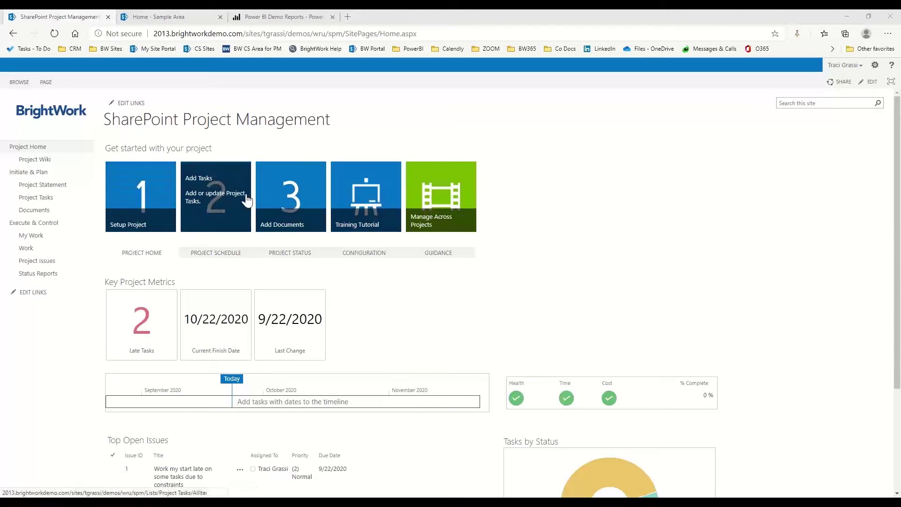
# Step: View the project statement from the Setup Project tile and close it without saving
pyautogui.click(125, 195)
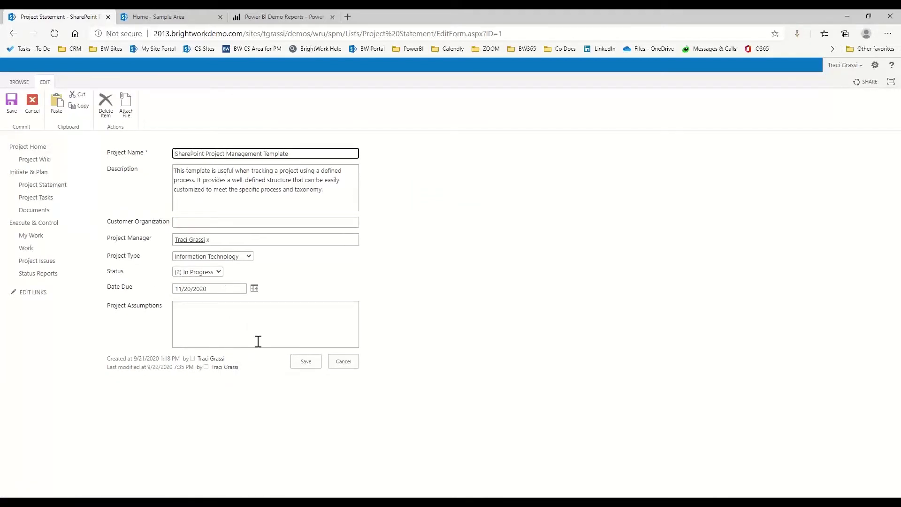
pyautogui.click(350, 362)
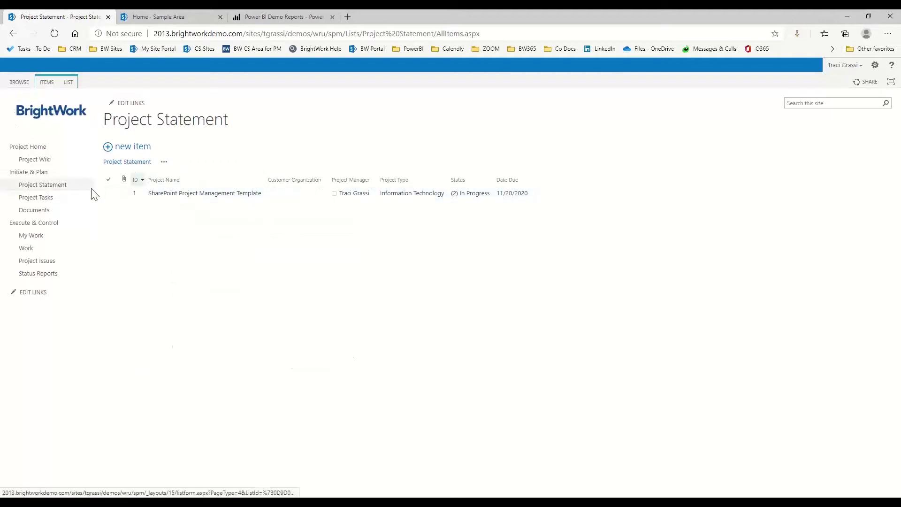
# Step: In Project Tasks, tick 'Decide a Project Management Process' so it shows 100% Completed
pyautogui.click(39, 202)
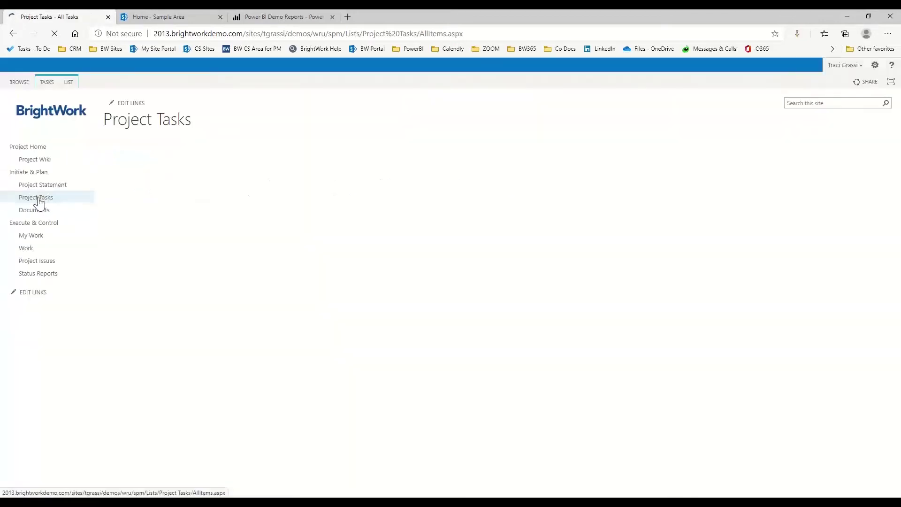
pyautogui.scroll(-2, 368, 292)
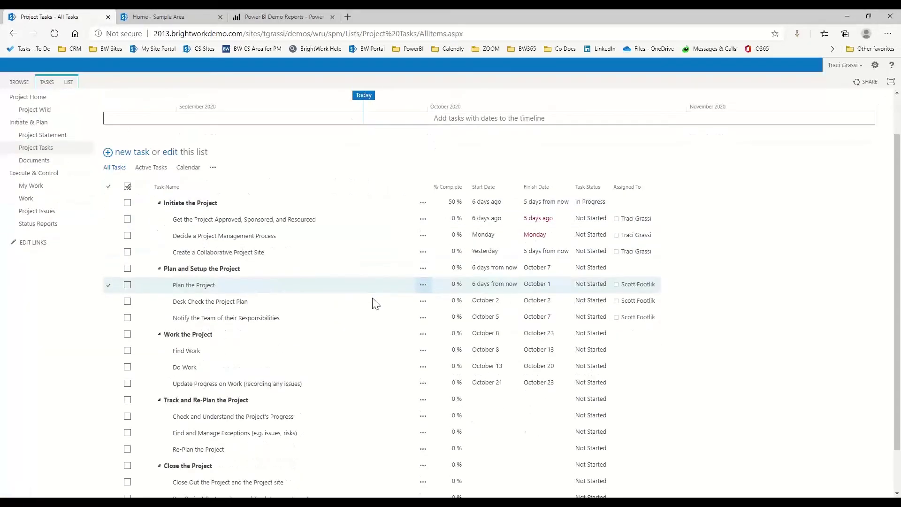
pyautogui.scroll(2, 364, 297)
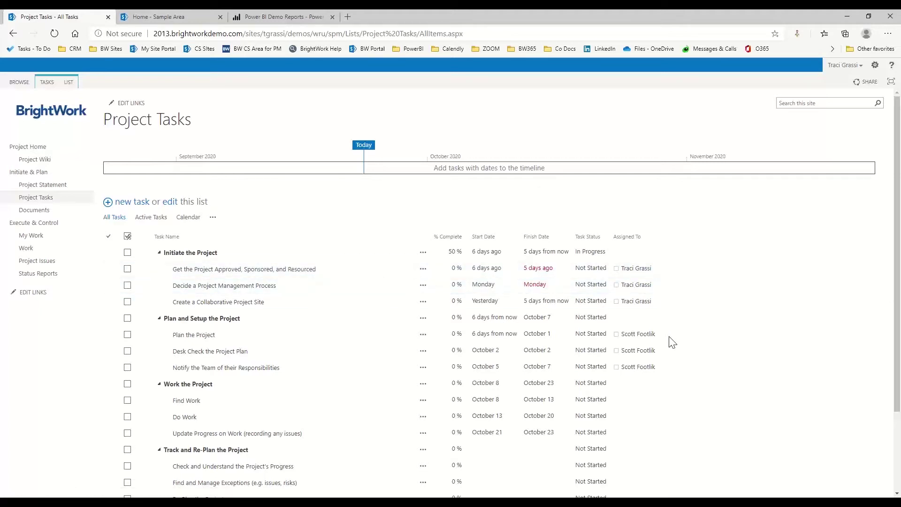
pyautogui.scroll(-1, 672, 342)
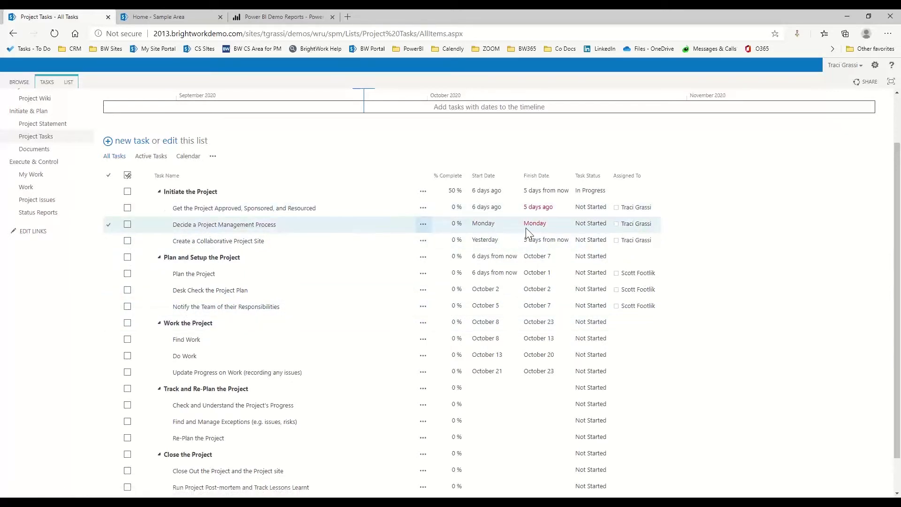
pyautogui.click(127, 226)
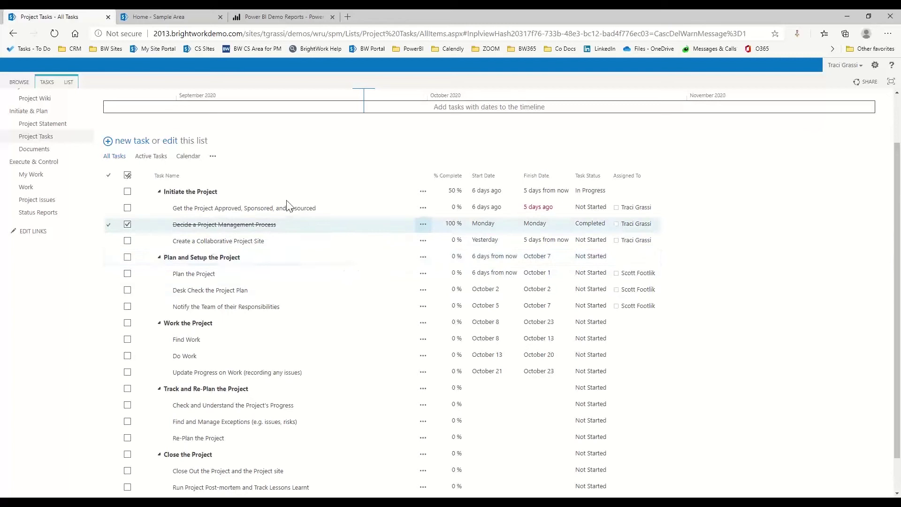
# Step: In grid editing, set the progress-check task's start date to 10/1/2020
pyautogui.click(171, 141)
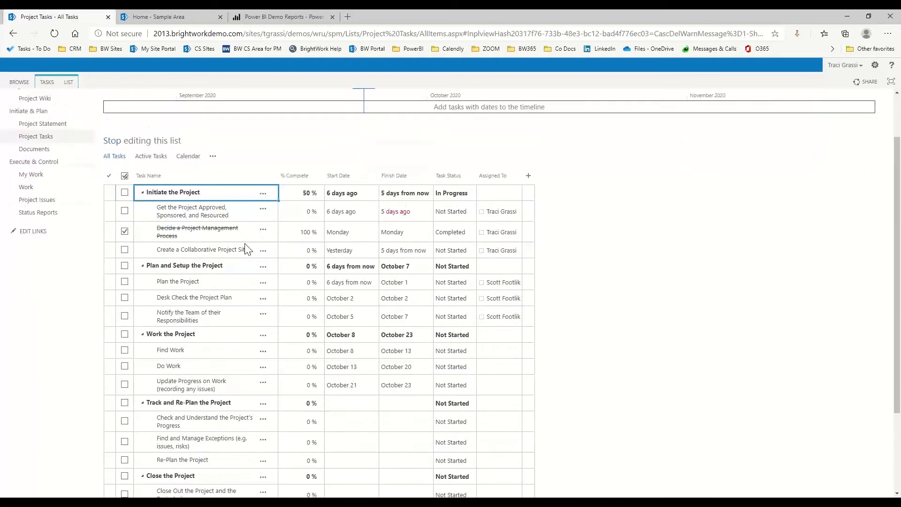
pyautogui.scroll(-3, 246, 249)
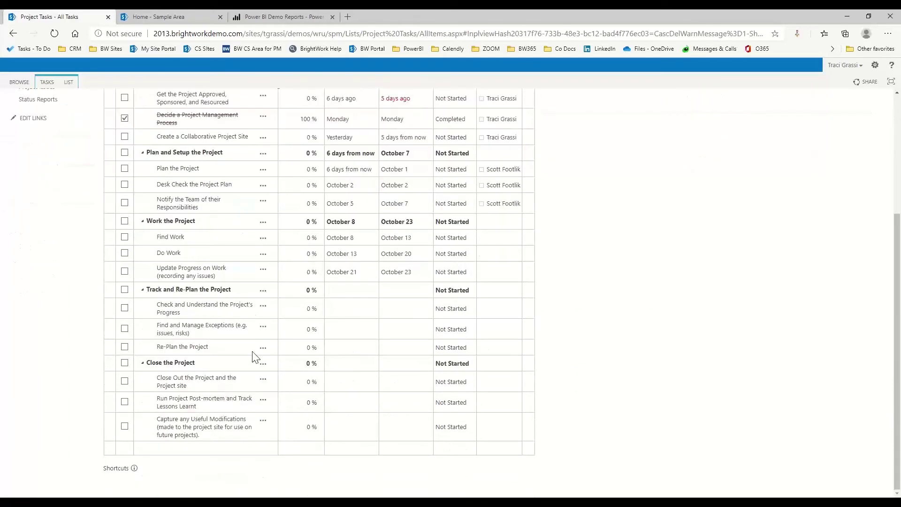
pyautogui.click(342, 315)
pyautogui.write('10/1/2020')
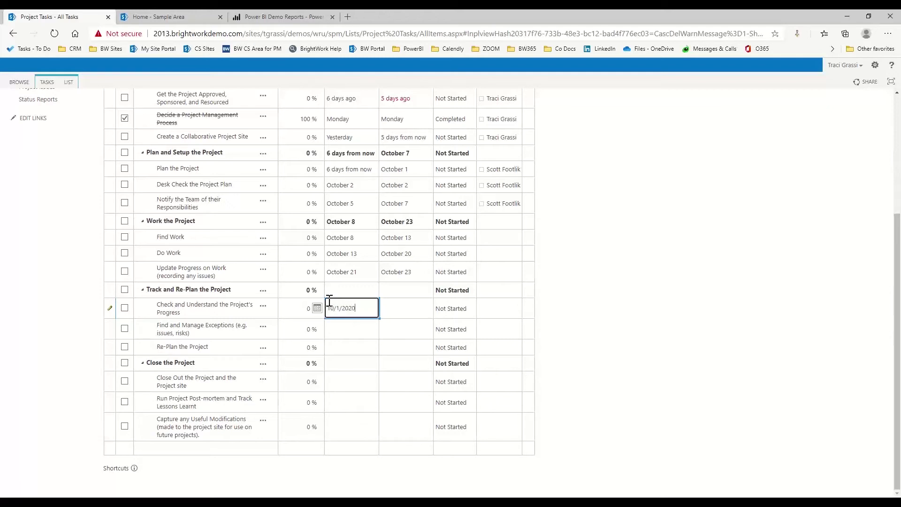
pyautogui.click(407, 315)
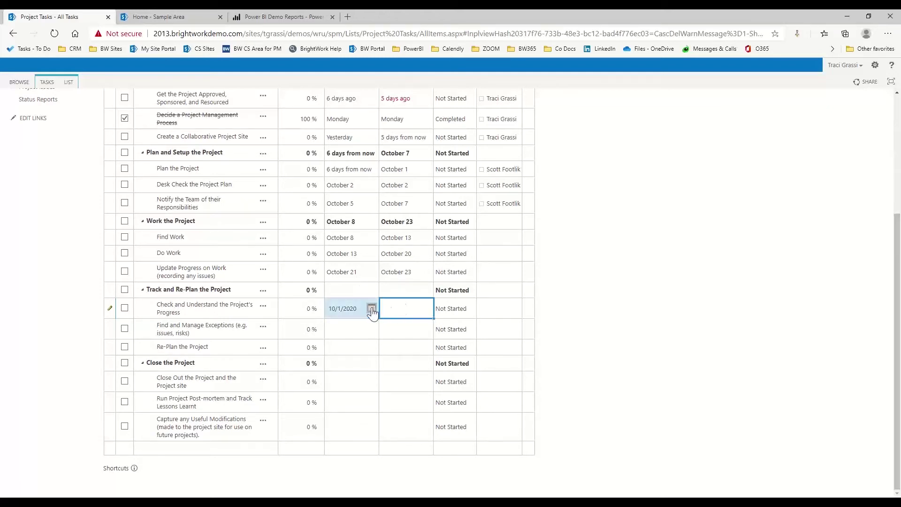
# Step: Assign the progress-check task to a team member by entering their name
pyautogui.click(371, 308)
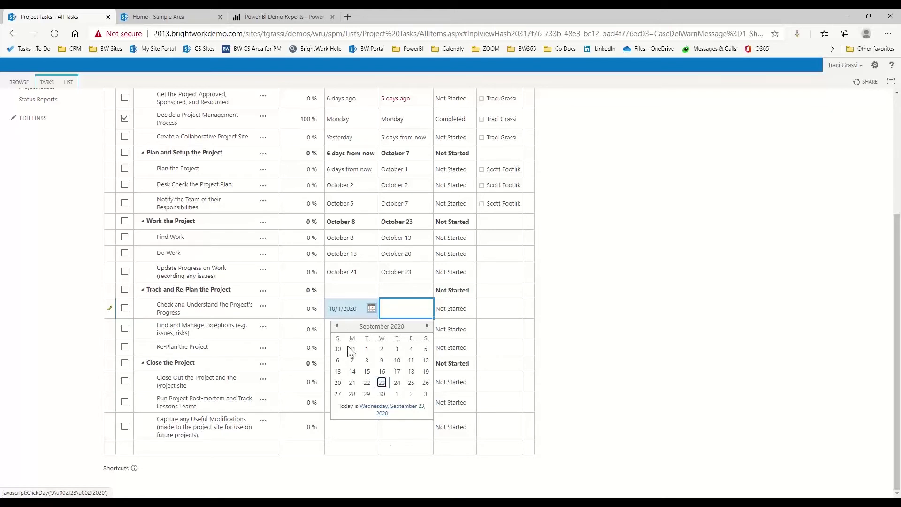
pyautogui.click(500, 310)
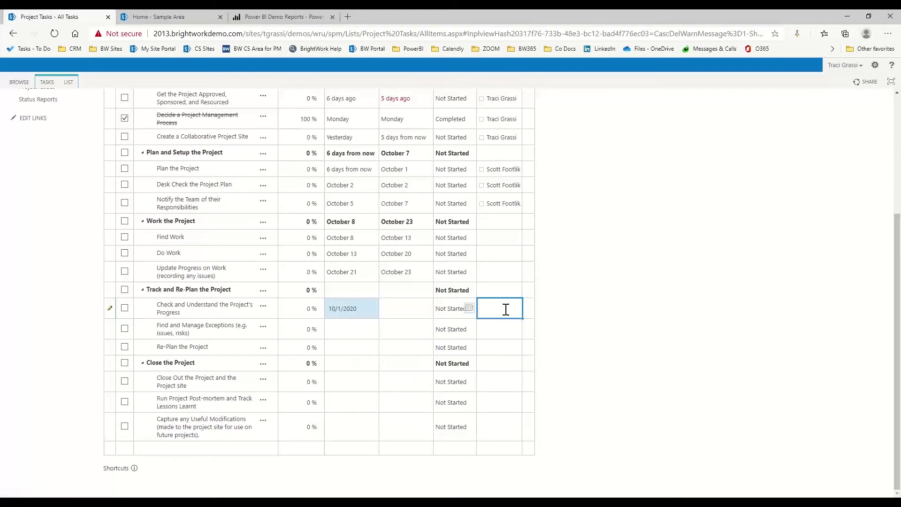
pyautogui.press('Return')
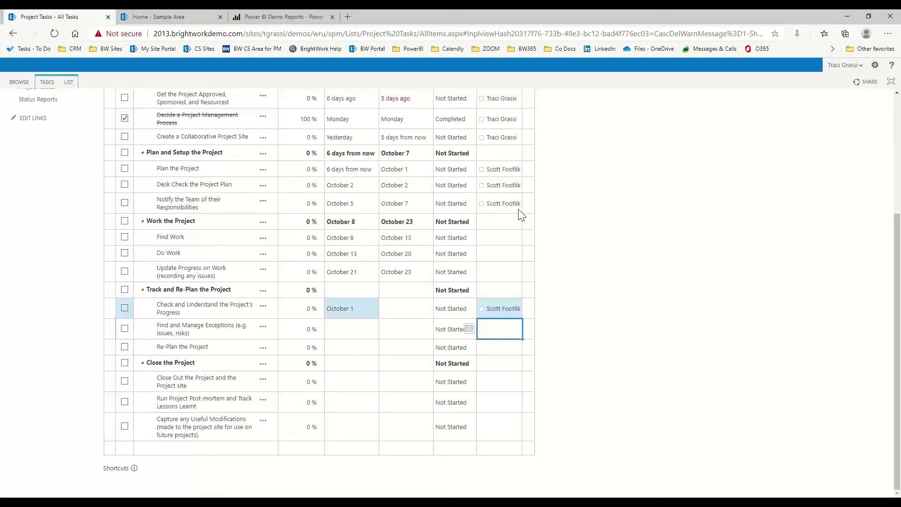
pyautogui.scroll(4, 519, 217)
# Step: In Status Reports, set overall health, time and scope to Green and cost to Yellow
pyautogui.click(31, 277)
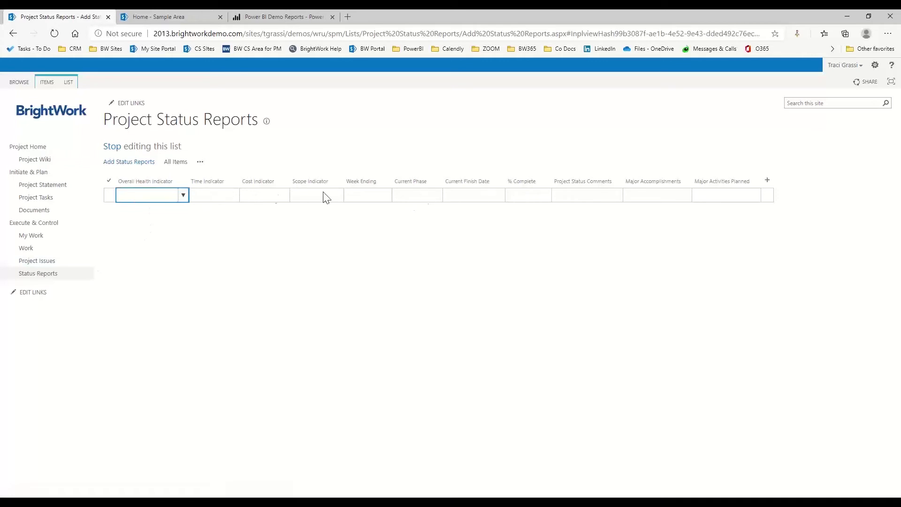
pyautogui.click(183, 196)
pyautogui.click(147, 208)
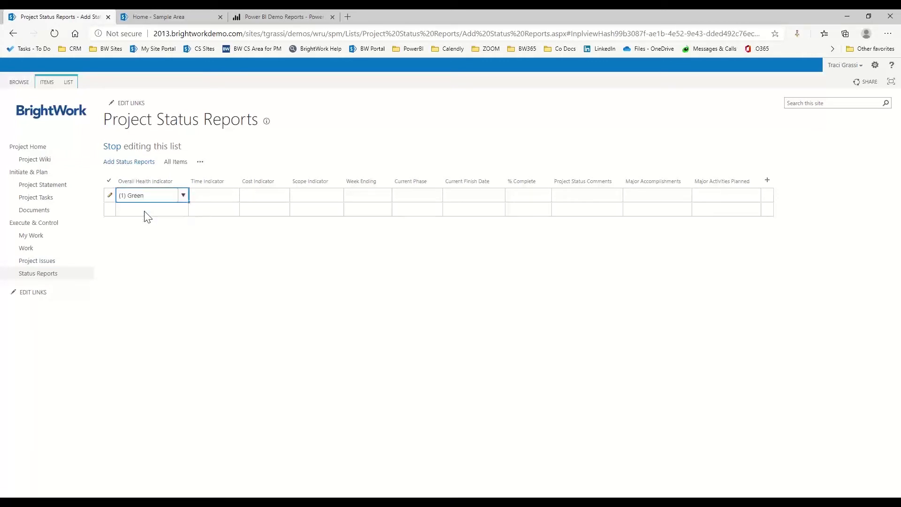
pyautogui.click(215, 197)
pyautogui.click(235, 195)
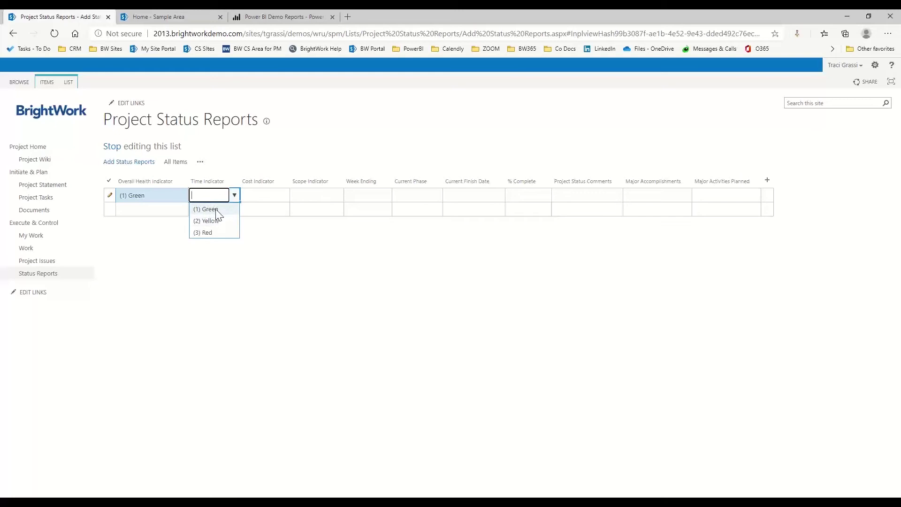
pyautogui.click(218, 210)
pyautogui.click(270, 195)
pyautogui.click(285, 196)
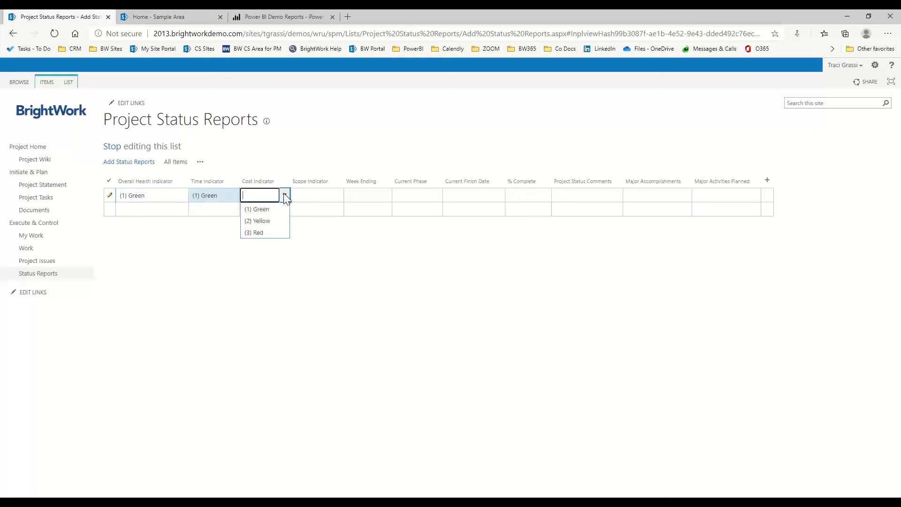
pyautogui.click(259, 222)
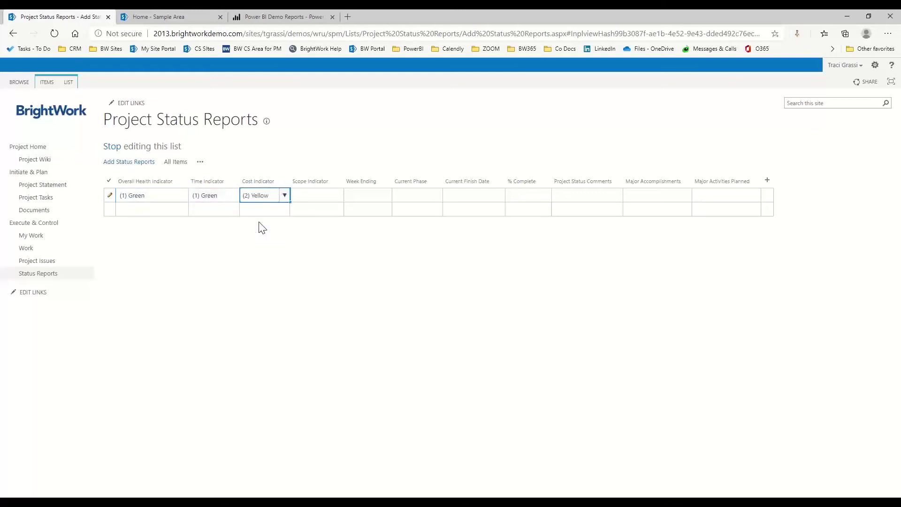
pyautogui.click(306, 197)
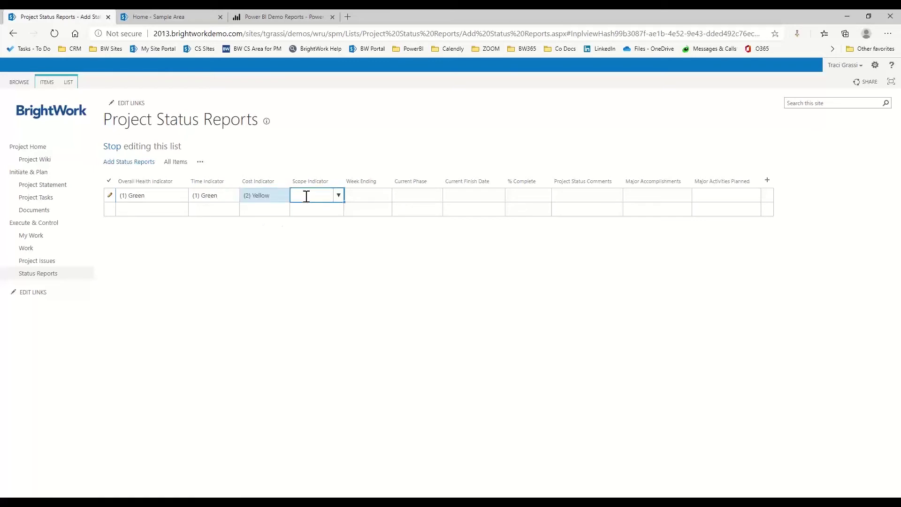
pyautogui.click(338, 195)
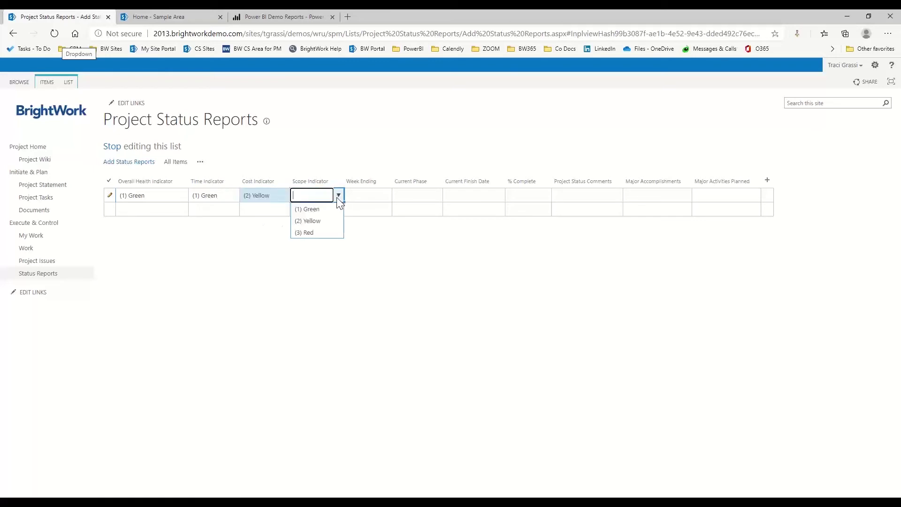
pyautogui.click(306, 210)
# Step: Set week ending 9/25/2020, phase Work the Project, 25% complete and comments 'Status comments'
pyautogui.click(370, 195)
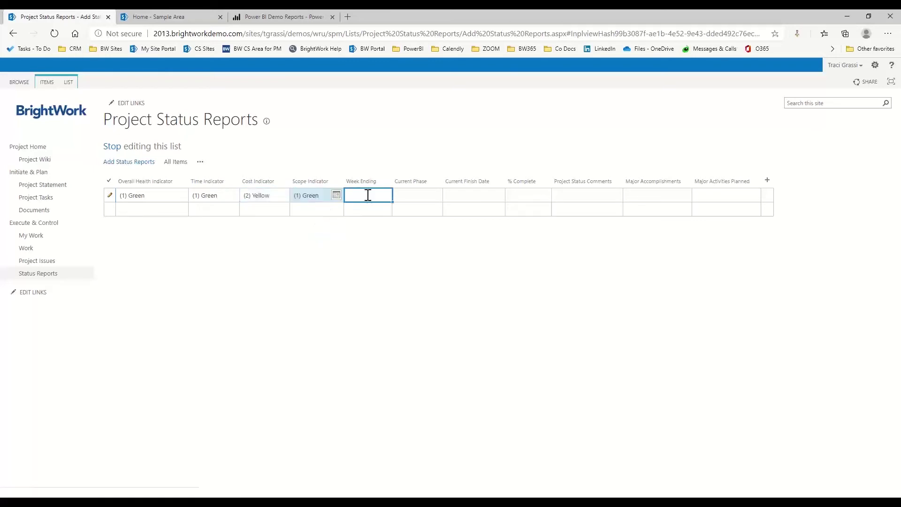
pyautogui.click(337, 196)
pyautogui.click(371, 267)
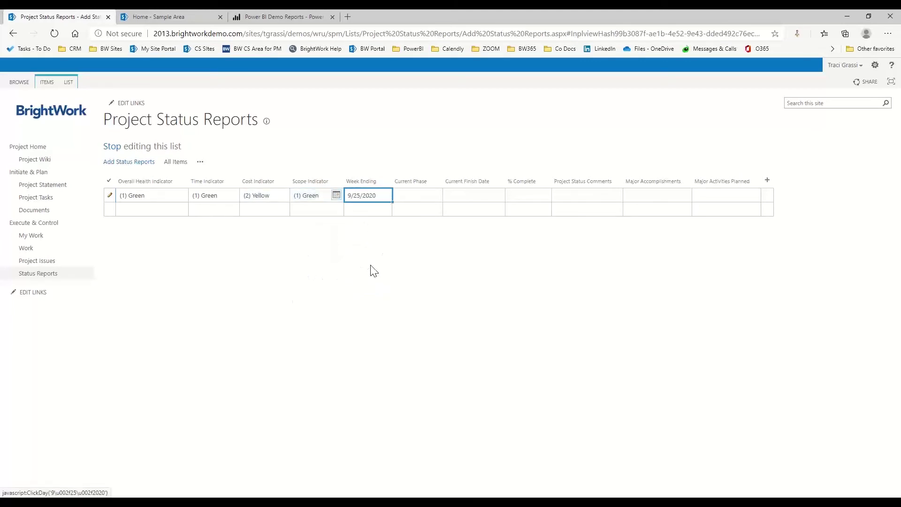
pyautogui.click(415, 195)
pyautogui.click(437, 194)
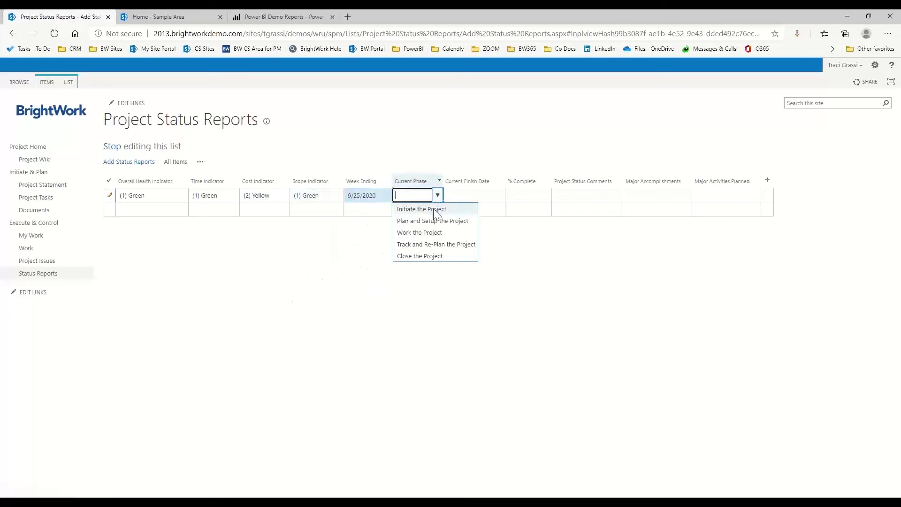
pyautogui.click(432, 233)
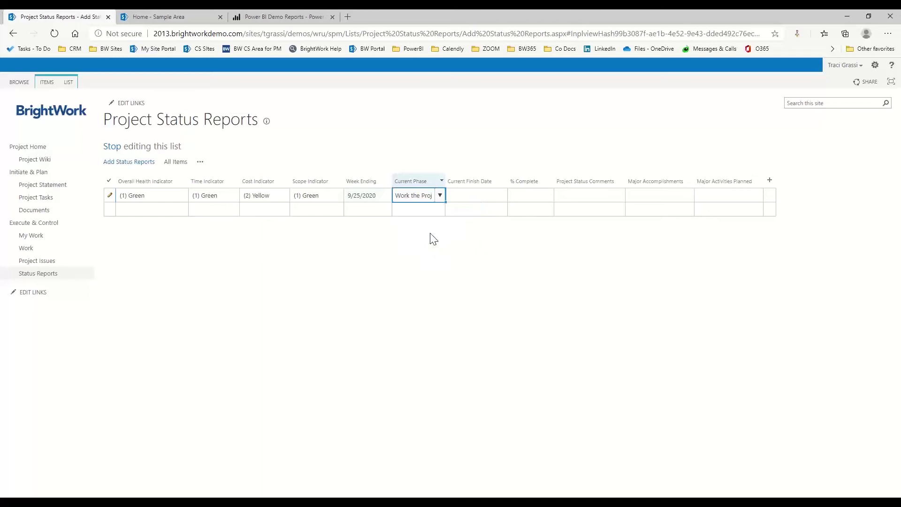
pyautogui.click(482, 195)
pyautogui.click(526, 196)
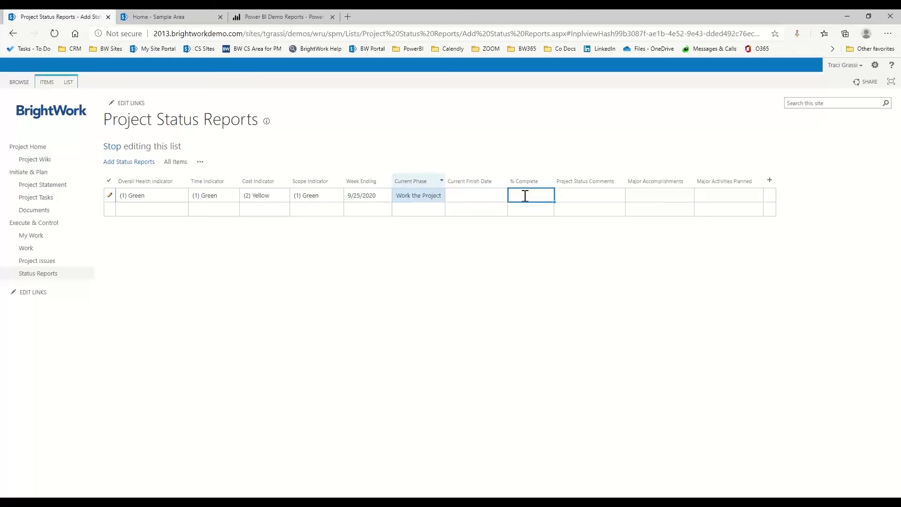
pyautogui.write('25')
pyautogui.click(574, 199)
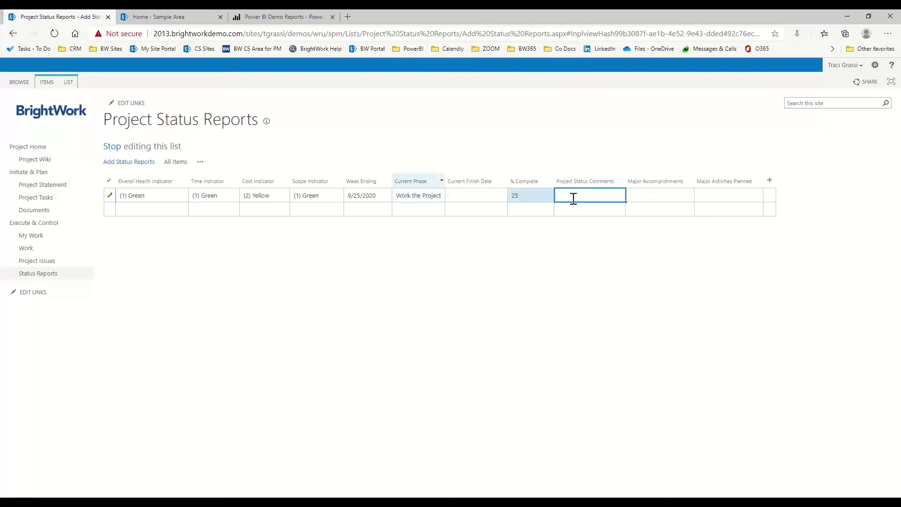
pyautogui.write('Status')
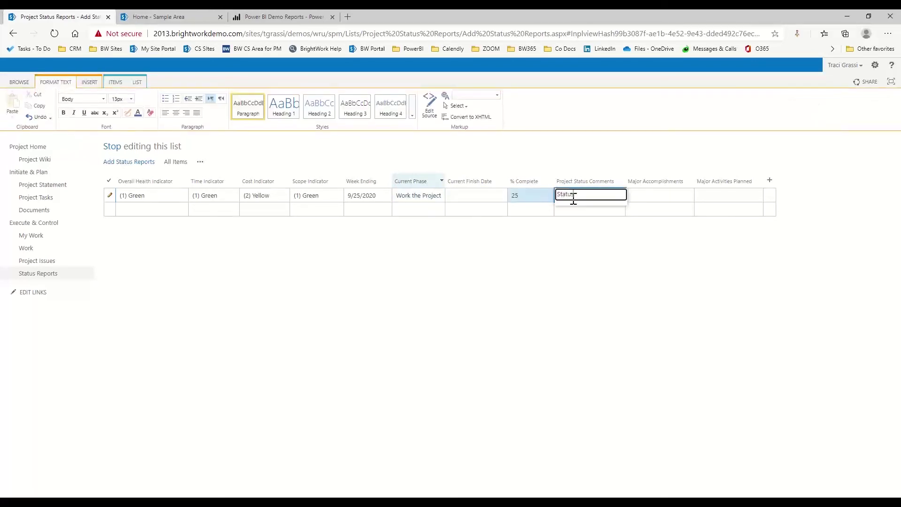
pyautogui.write(' comments')
pyautogui.press('Tab')
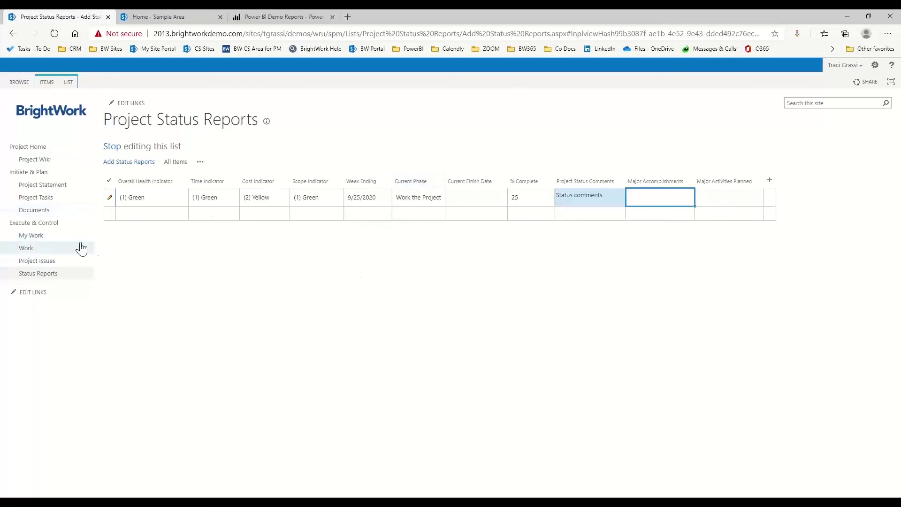
# Step: Go to the My Work page under Execute & Control
pyautogui.click(27, 241)
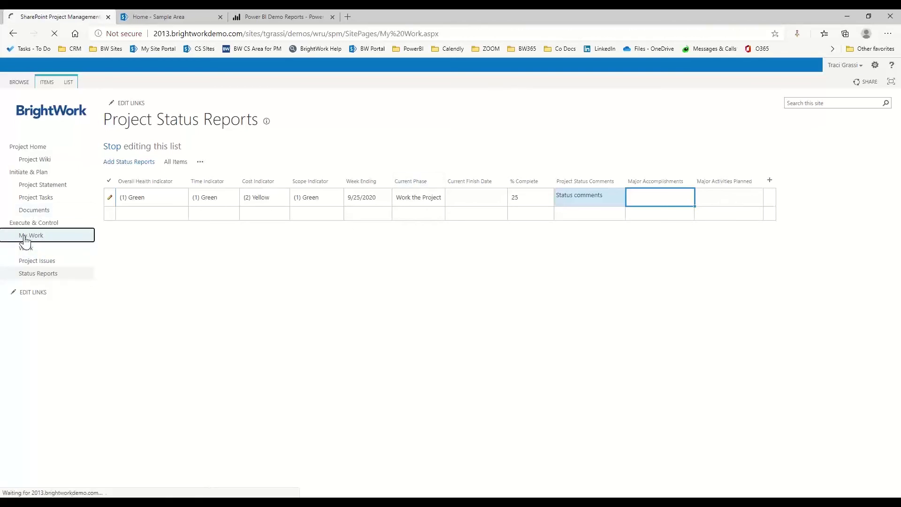